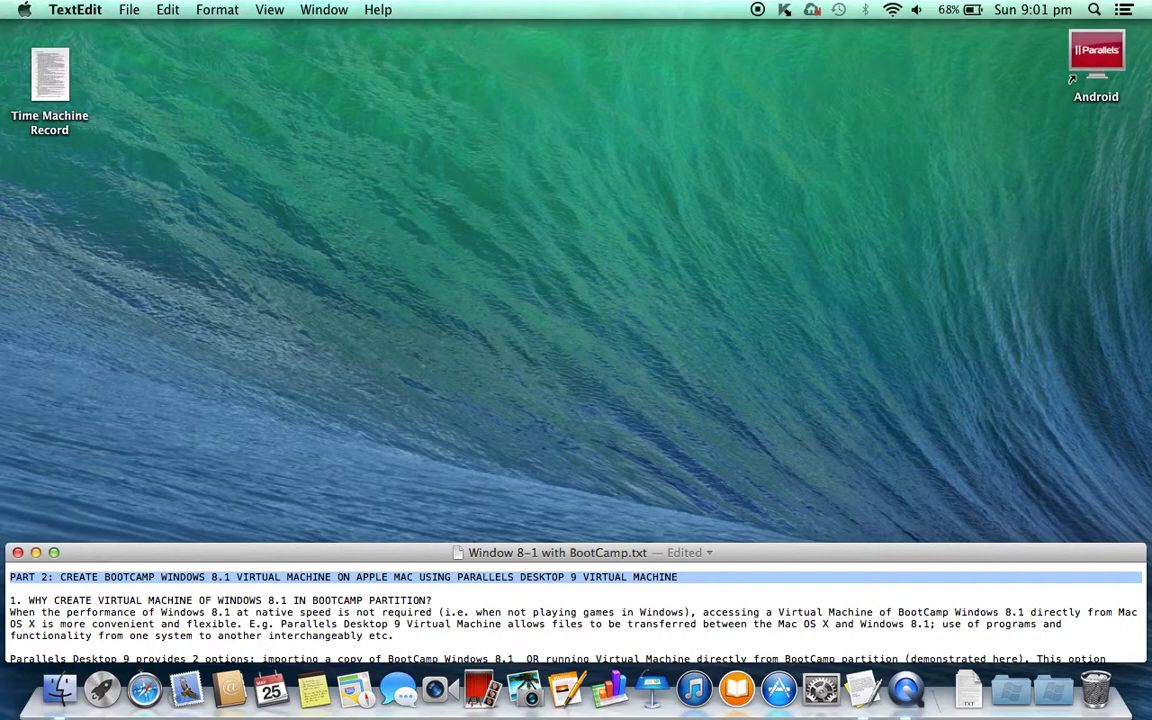
# Select the section 1 heading, then its first paragraph on running Boot Camp Windows 8.1 as a VM
pyautogui.press('Down')
pyautogui.hotkey('shift', 'Down')
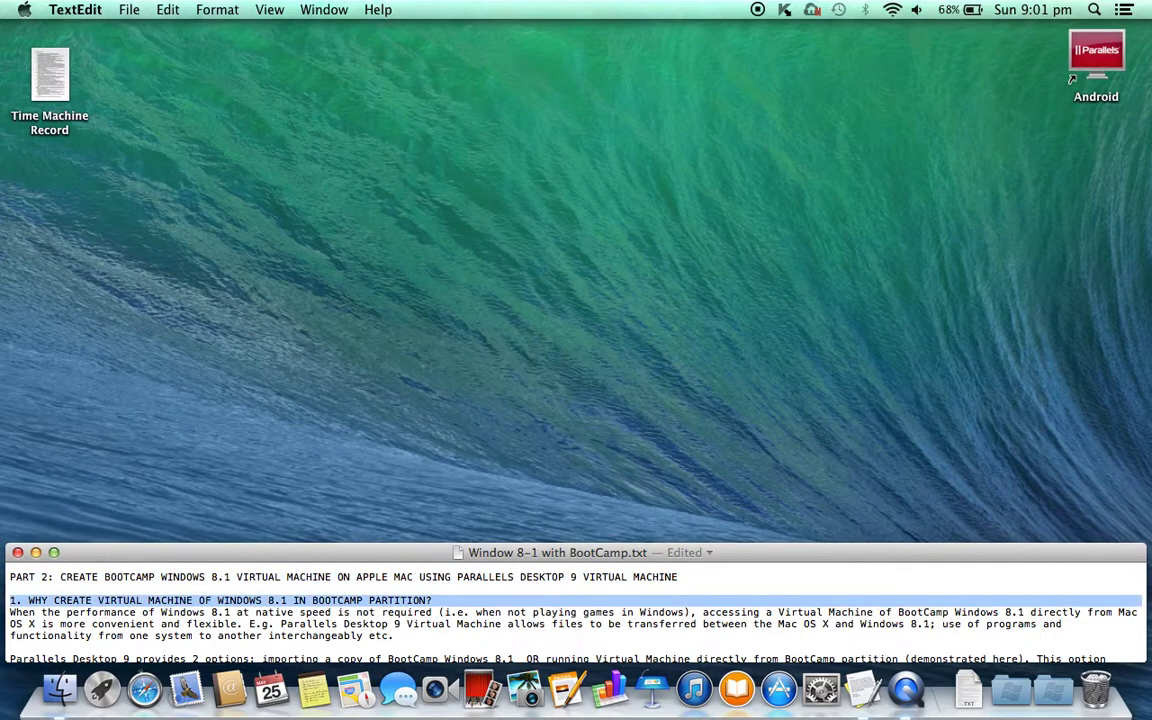
pyautogui.press('Down')
pyautogui.hotkey('shift', 'Down')
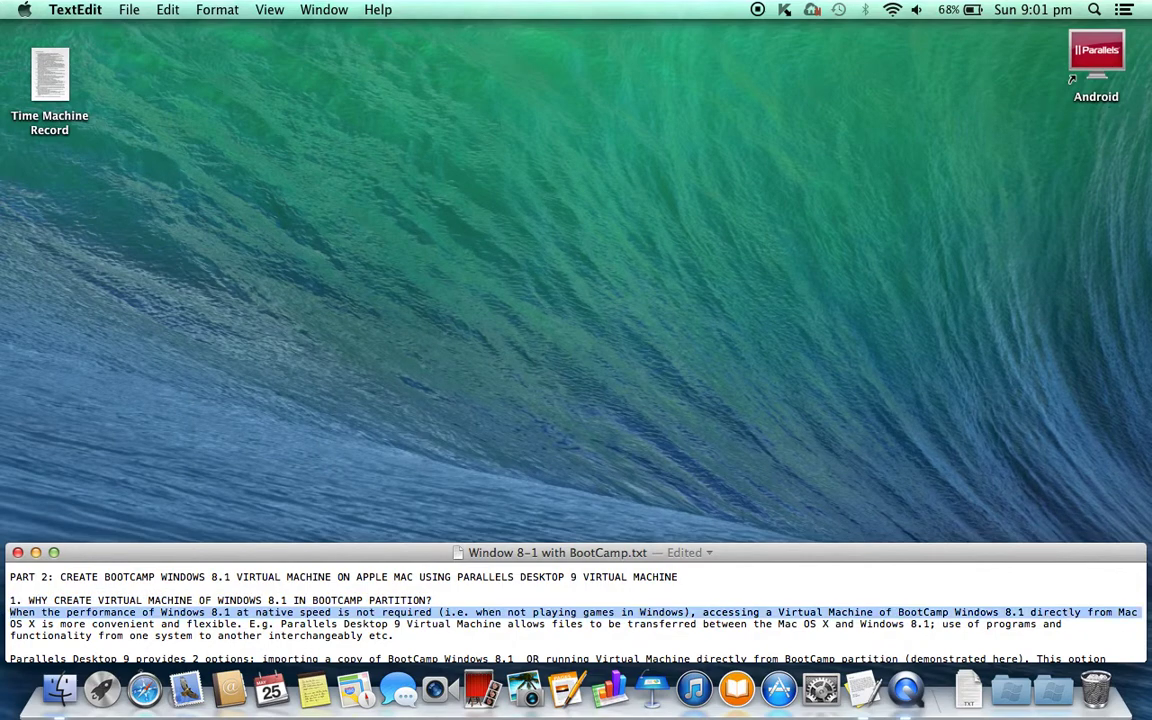
pyautogui.hotkey('shift', 'Down')
pyautogui.hotkey('shift', 'Down')
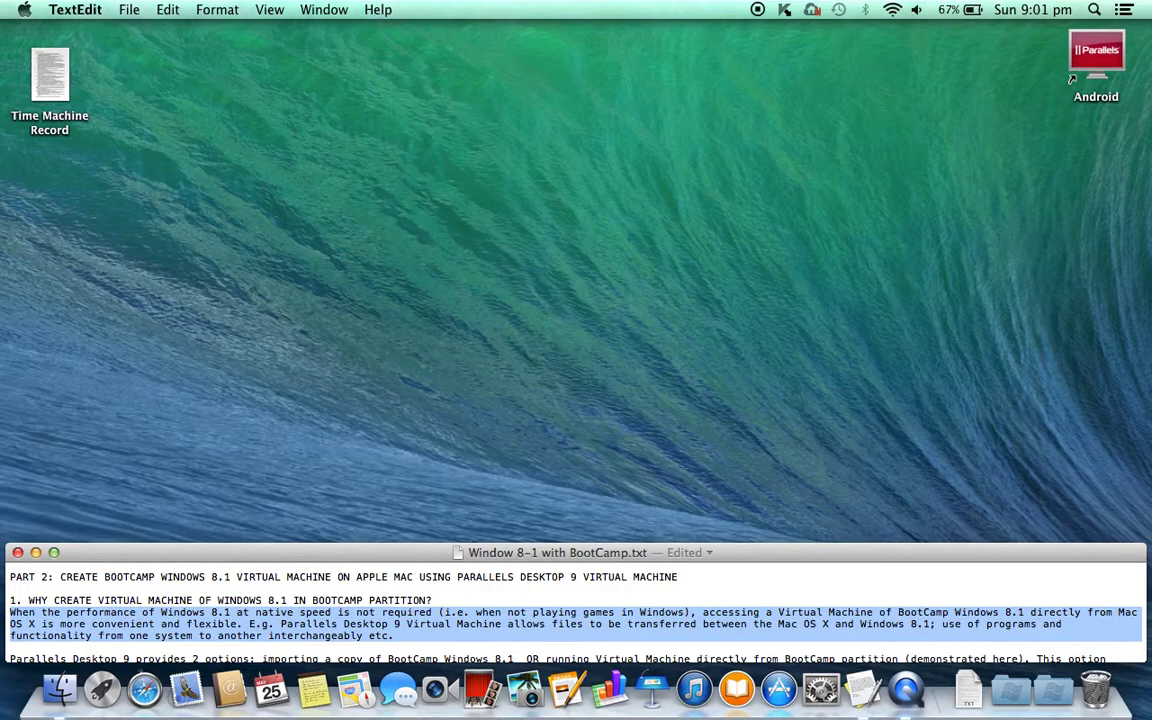
# Highlight the options paragraph, the step 2 heading and its instruction line, then the step 3 heading
pyautogui.press('Down')
pyautogui.press('Down')
pyautogui.press('Down')
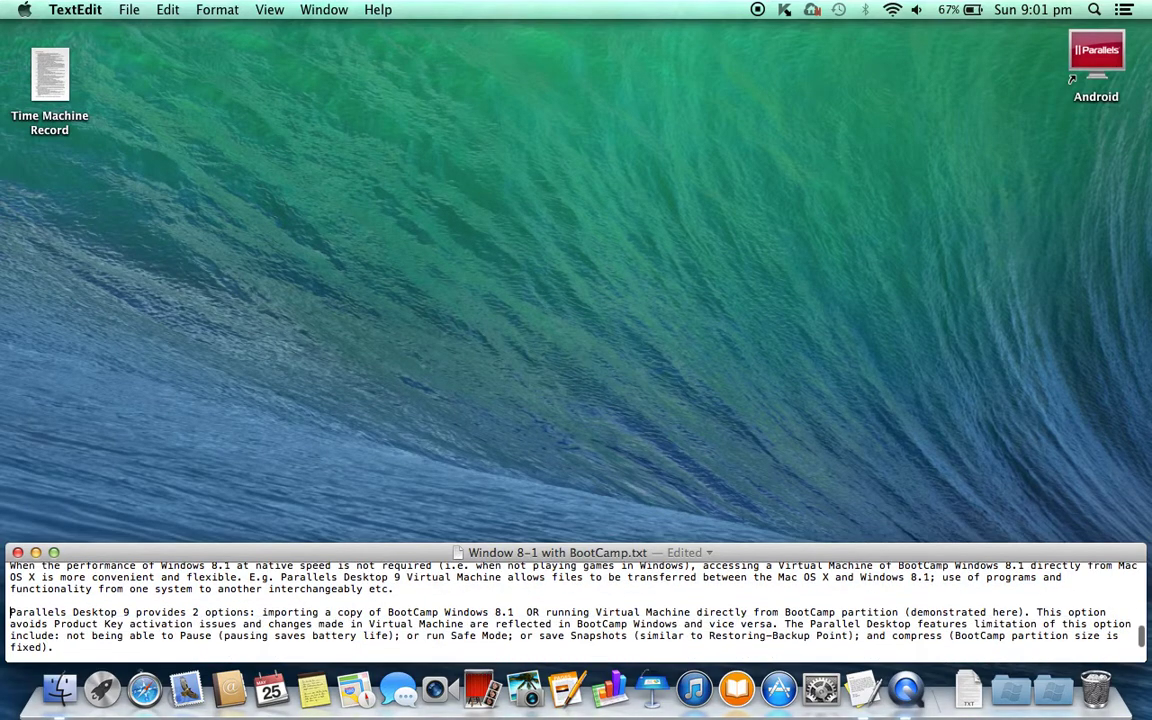
pyautogui.hotkey('shift', 'Down')
pyautogui.hotkey('shift', 'Down')
pyautogui.hotkey('shift', 'Down')
pyautogui.hotkey('shift', 'Down')
pyautogui.scroll(-2, 577, 605)
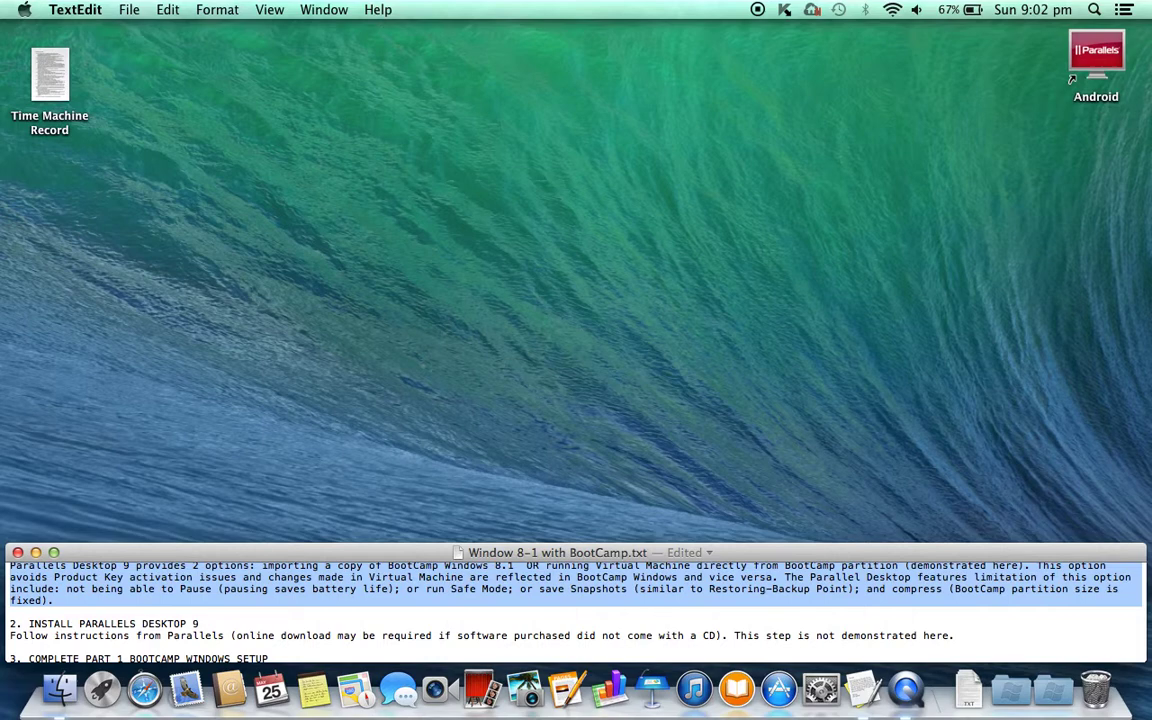
pyautogui.tripleClick(104, 623)
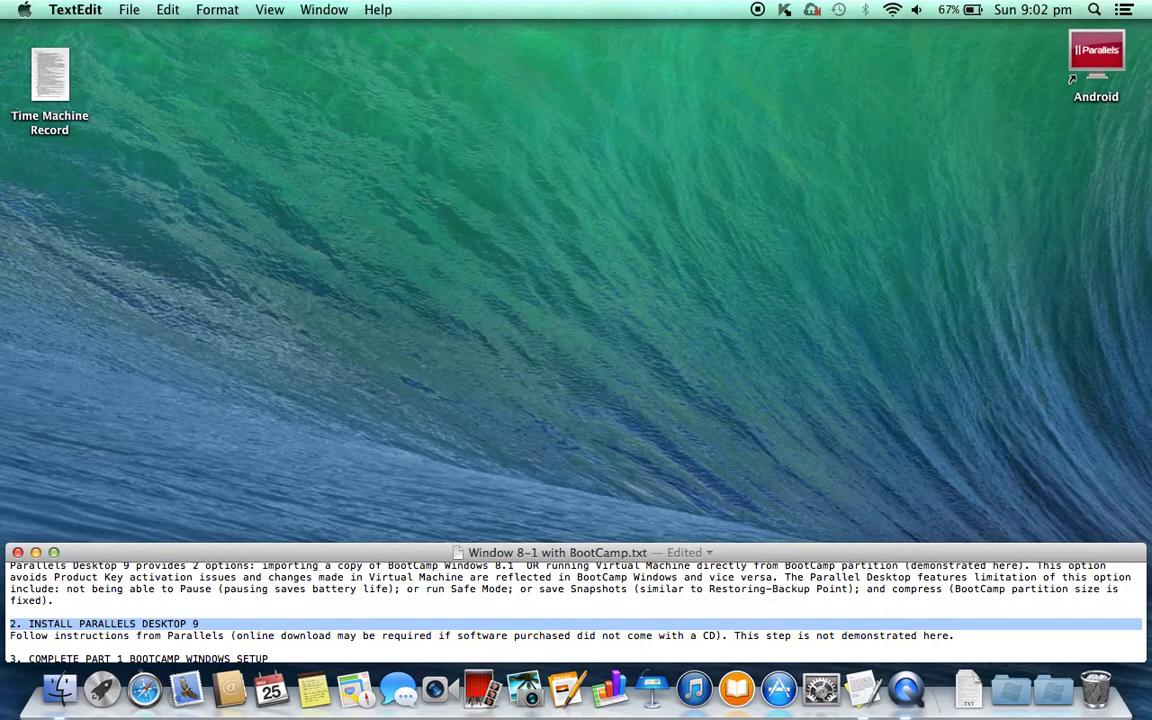
pyautogui.tripleClick(480, 635)
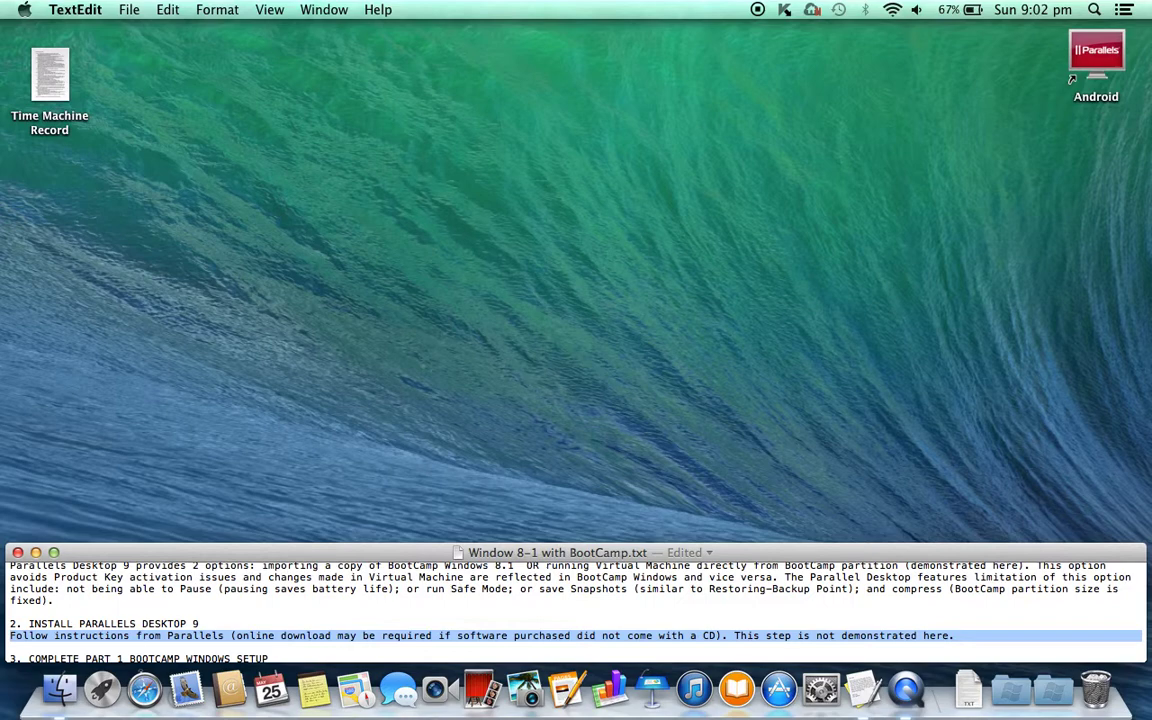
pyautogui.scroll(-2, 576, 610)
pyautogui.tripleClick(140, 611)
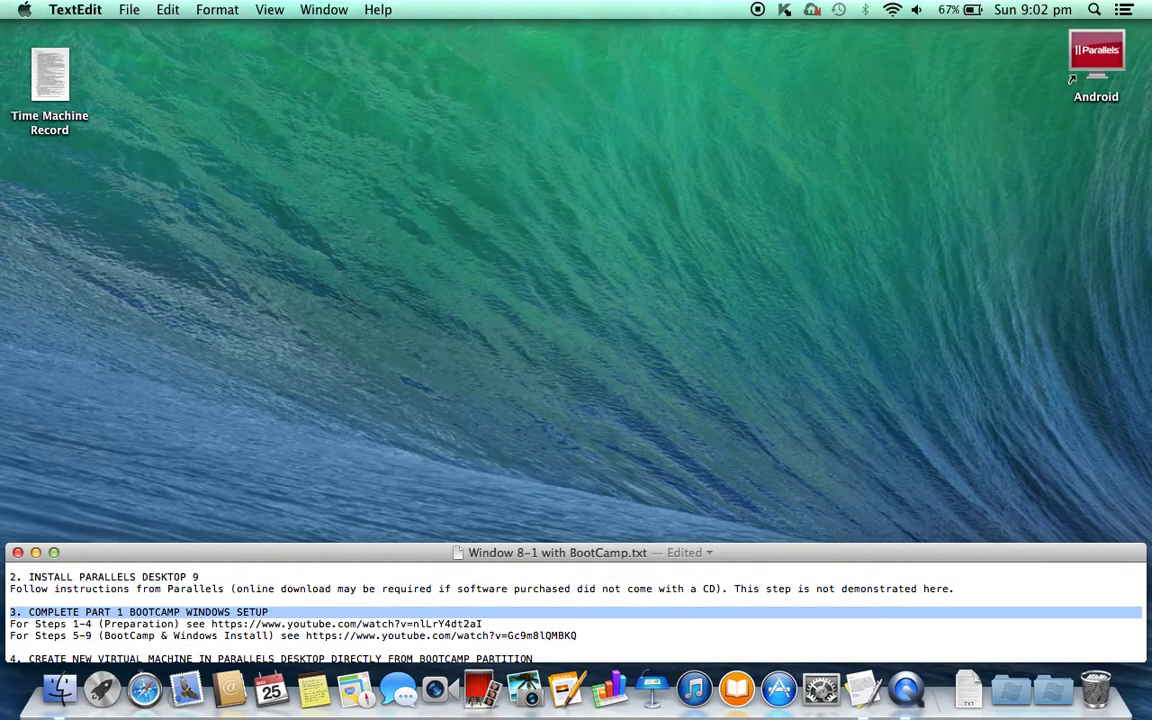
# Select the 'For Steps 1-4' and 'For Steps 5-9' video link lines
pyautogui.click(10, 623)
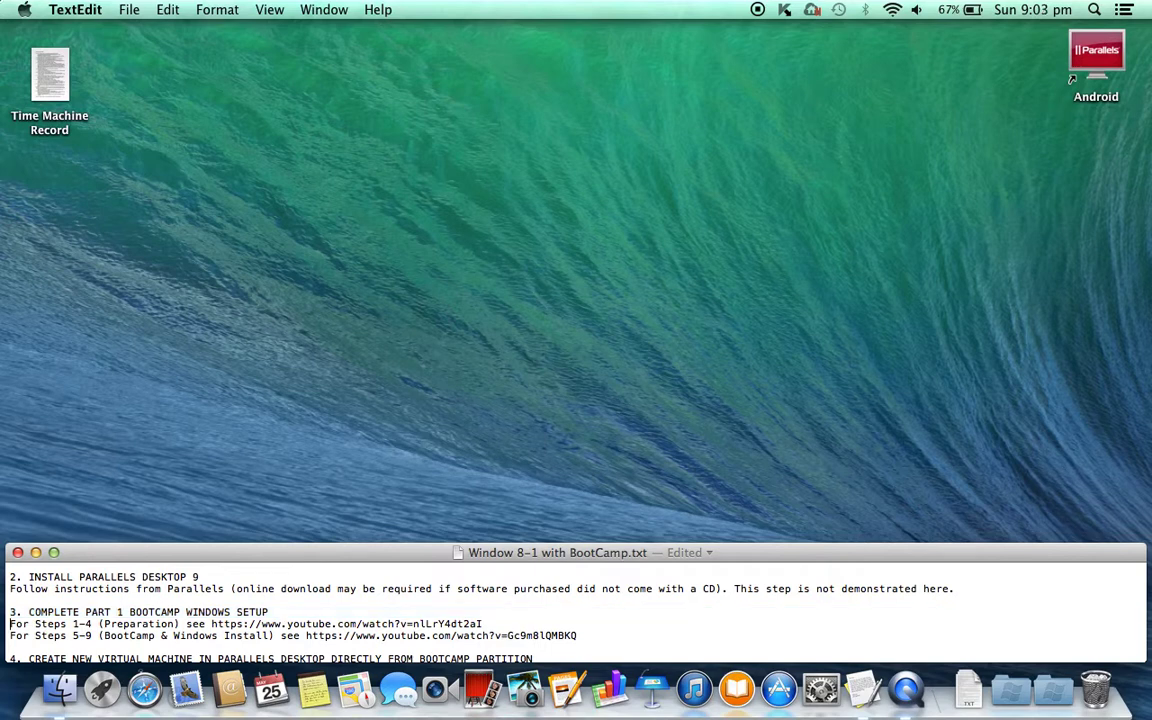
pyautogui.hotkey('shift', 'Down')
pyautogui.tripleClick(293, 635)
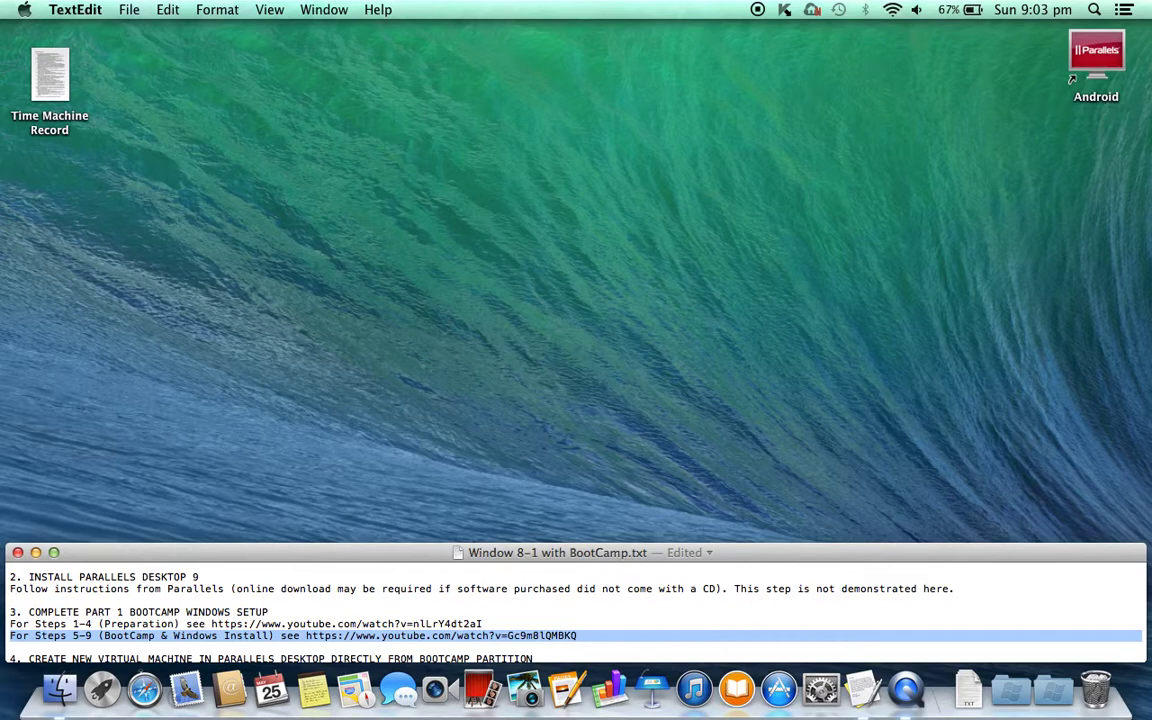
# Highlight the step 4 heading, the 'Ensure BootCamp Windows 8.1' line and the 'Step 1' line
pyautogui.press('Down')
pyautogui.press('Down')
pyautogui.press('Down')
pyautogui.press('Down')
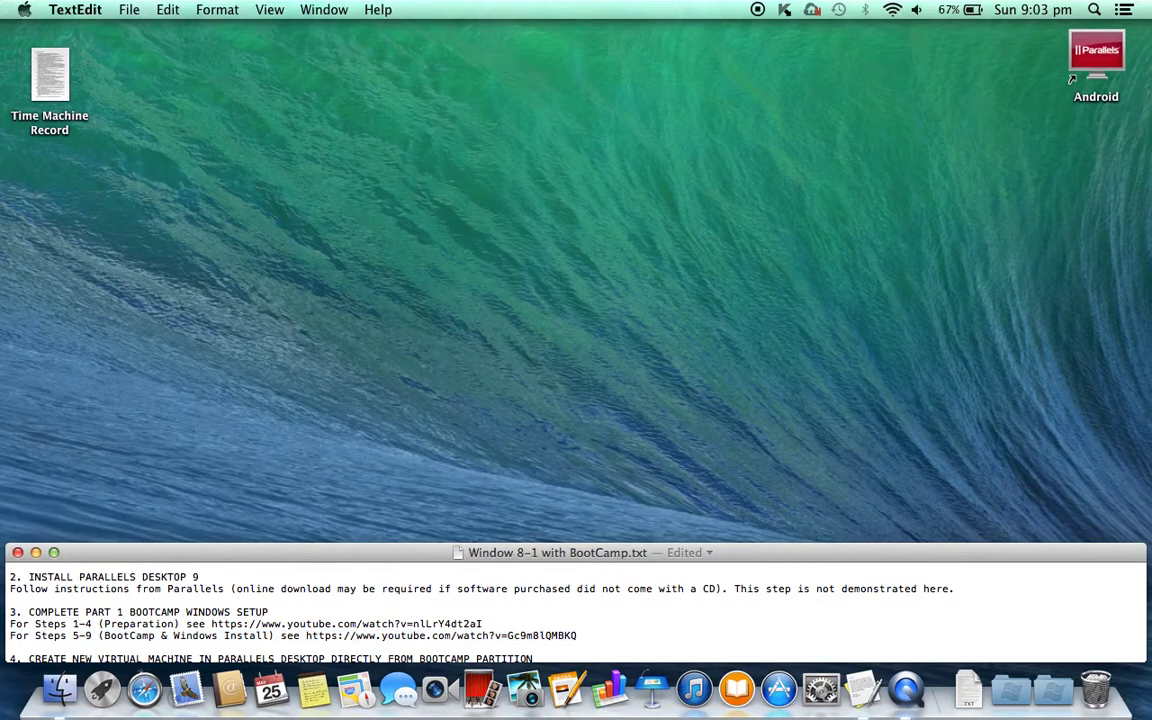
pyautogui.hotkey('shift', 'Down')
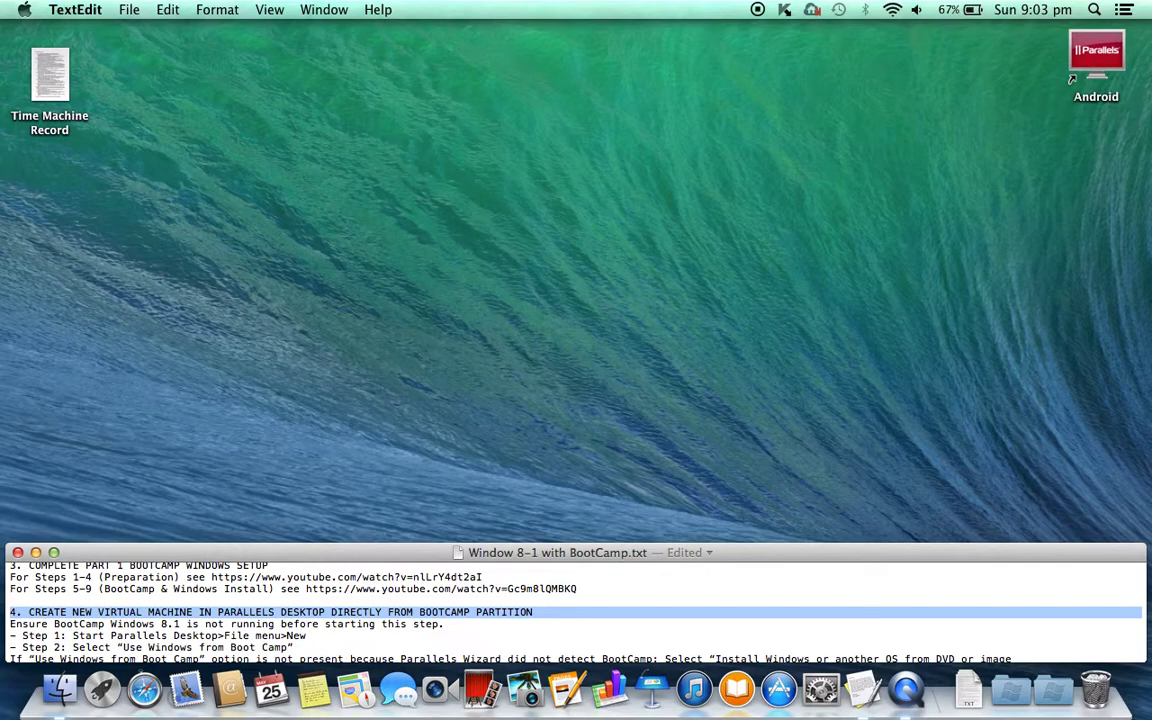
pyautogui.tripleClick(226, 624)
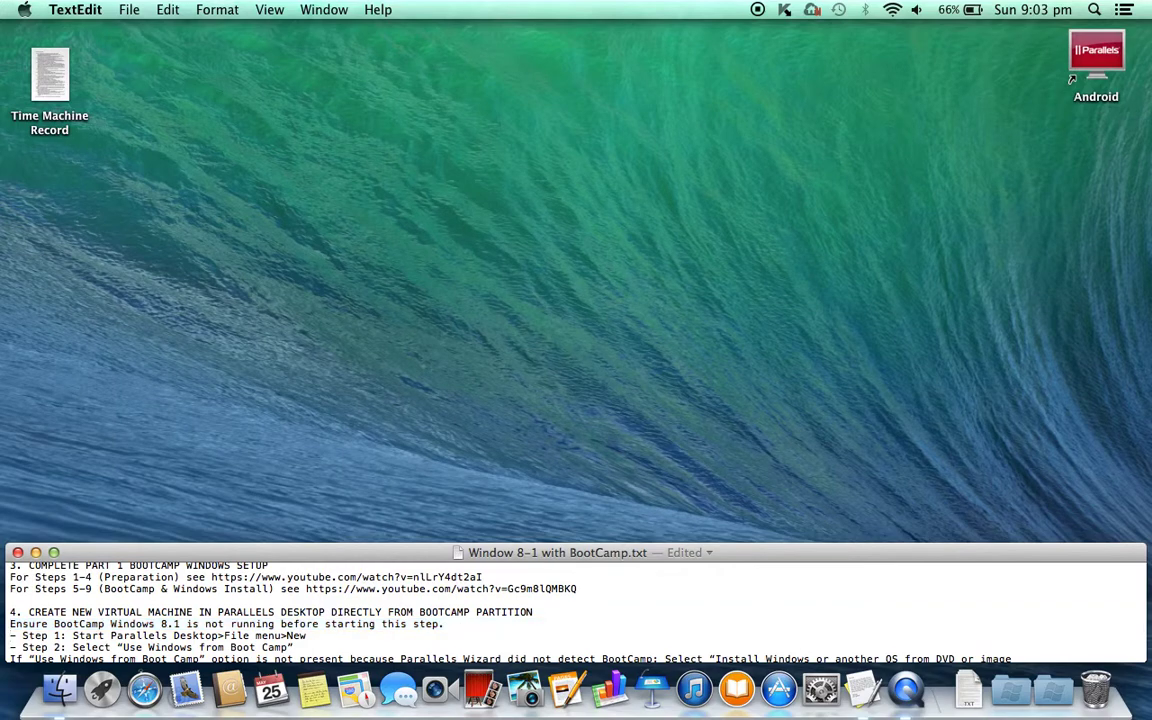
pyautogui.tripleClick(160, 636)
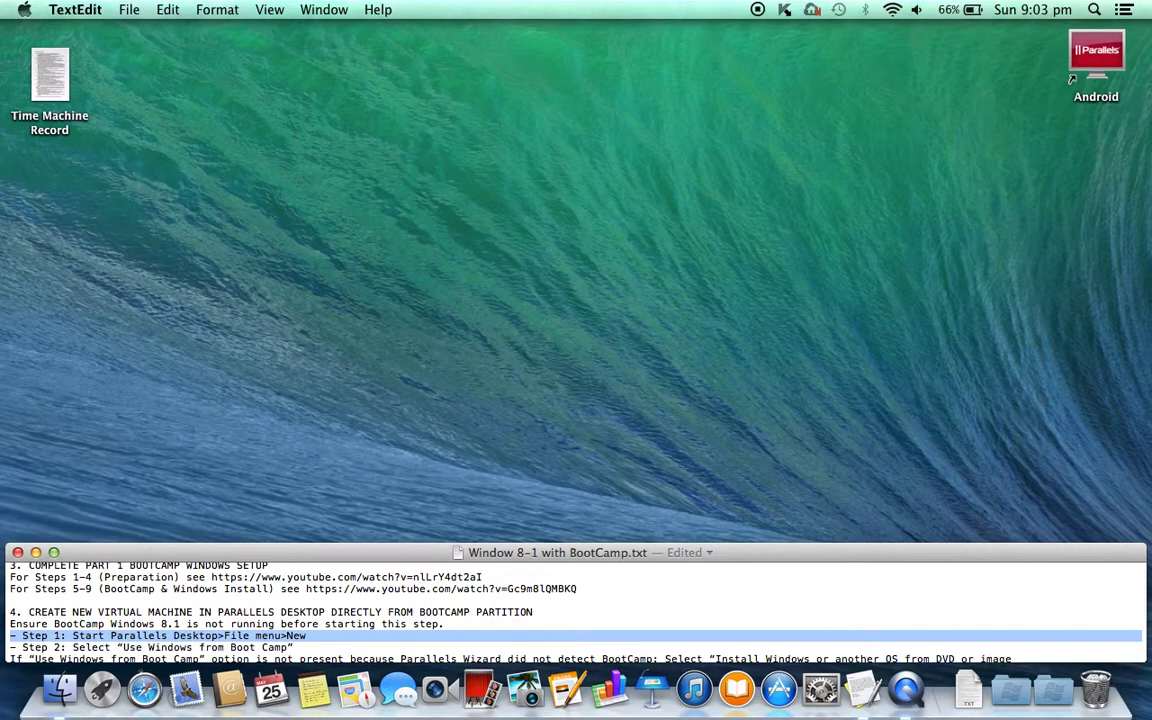
# Launch Parallels Desktop from Launchpad and start a new virtual machine via File > New
pyautogui.click(99, 690)
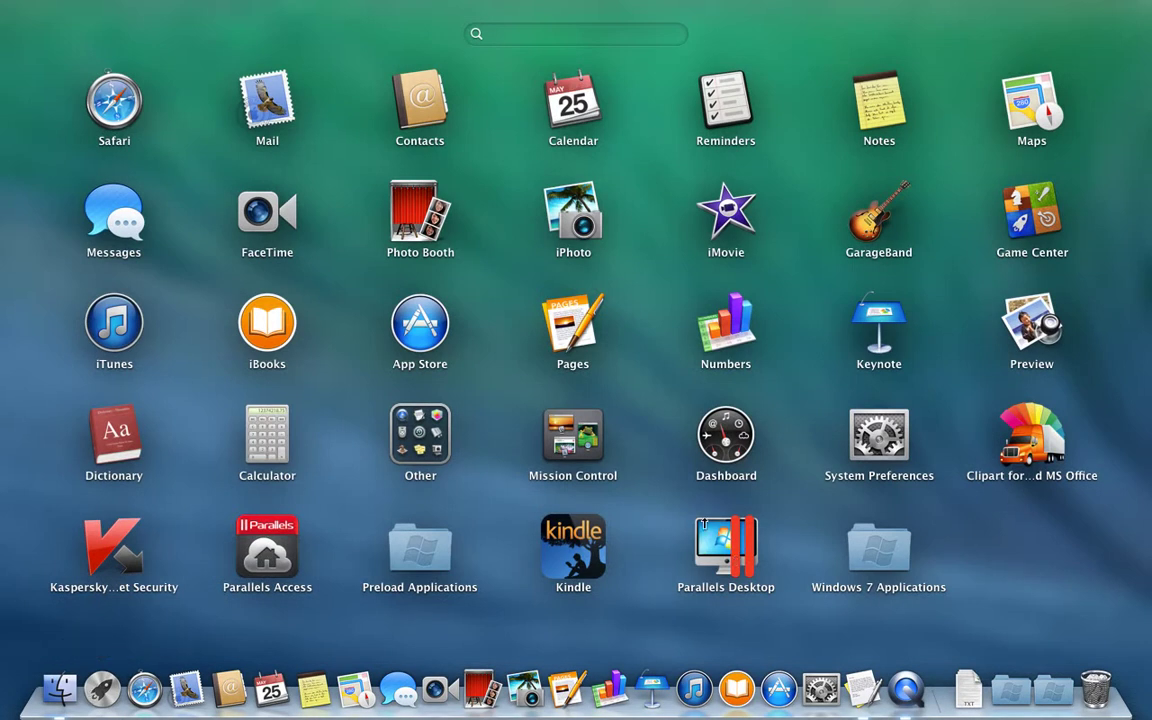
pyautogui.click(728, 553)
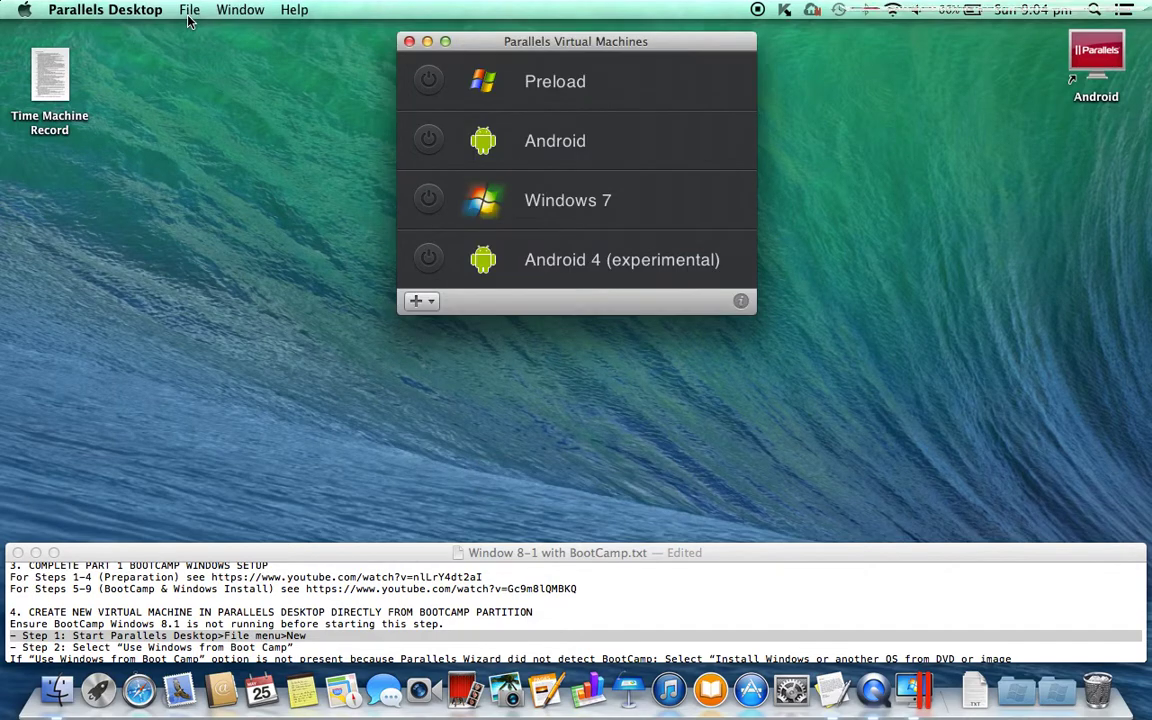
pyautogui.click(188, 16)
pyautogui.click(194, 33)
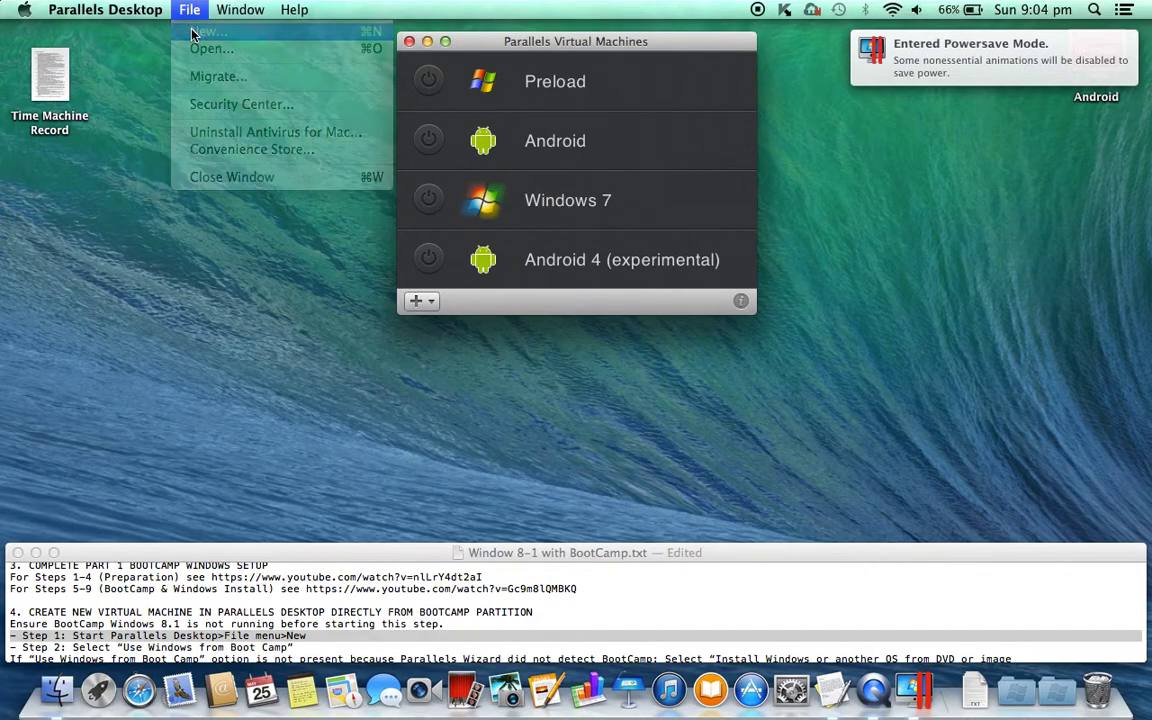
# In TextEdit, select the 'Step 2' Boot Camp line and the fallback paragraph after it
pyautogui.click(30, 650)
pyautogui.click(30, 650)
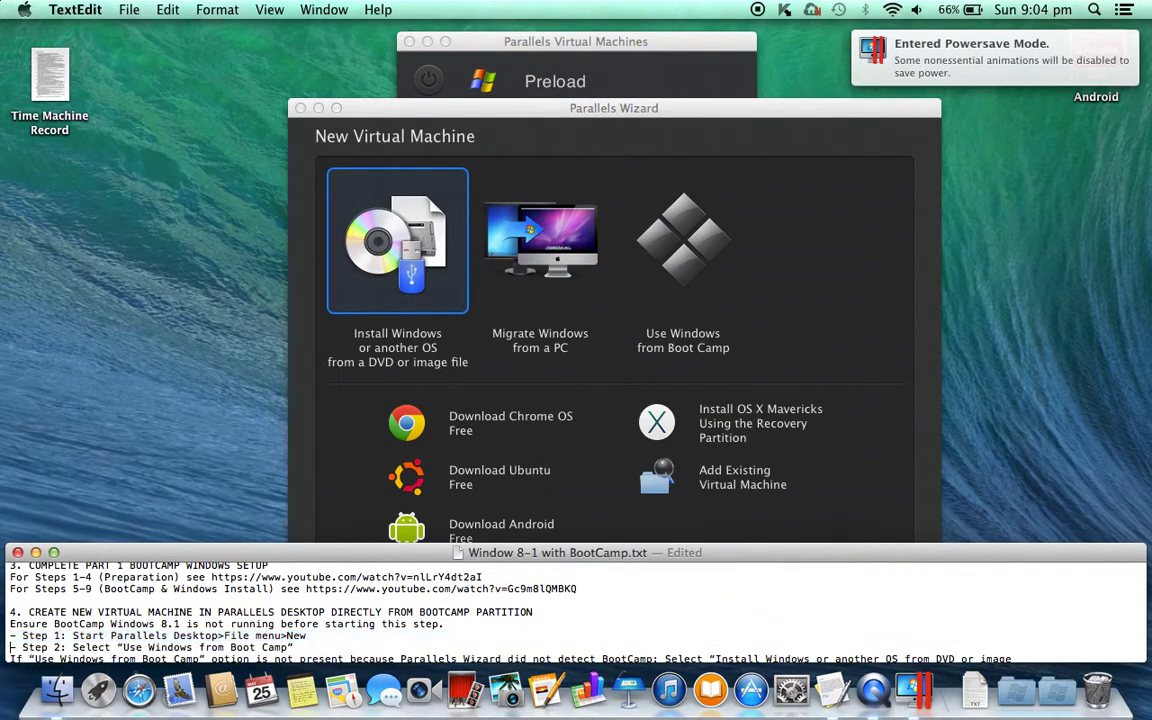
pyautogui.tripleClick(30, 647)
pyautogui.scroll(-2, 570, 610)
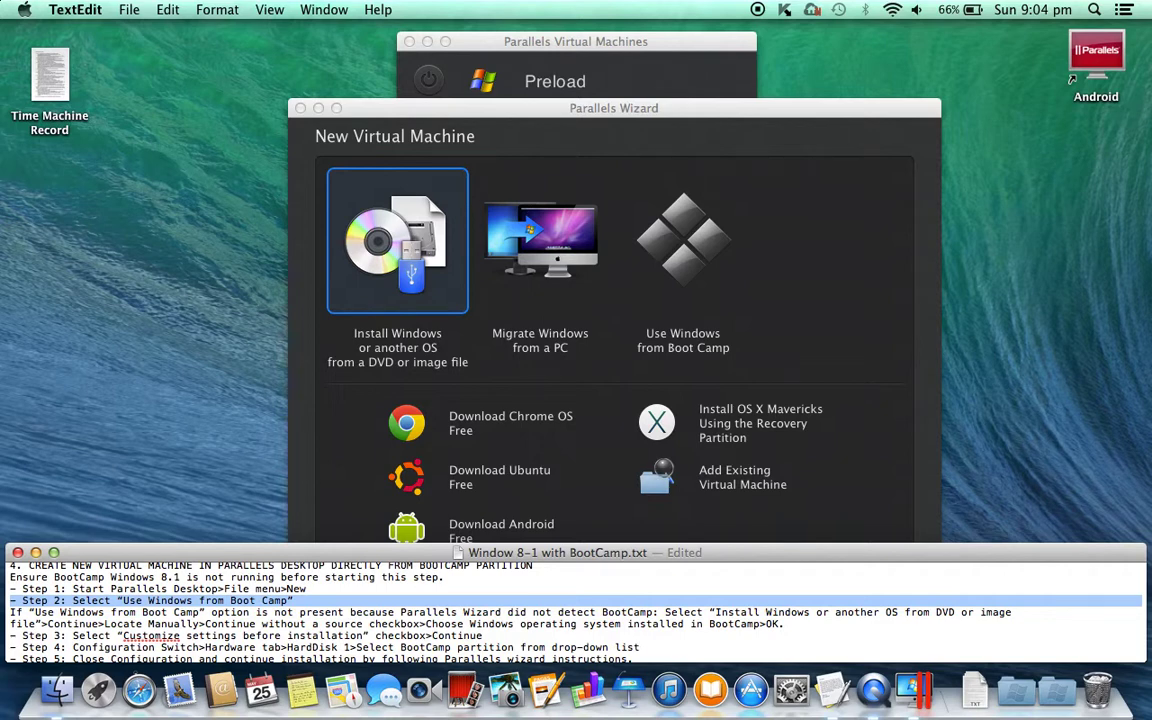
pyautogui.hotkey('shift', 'Down')
pyautogui.hotkey('shift', 'Down')
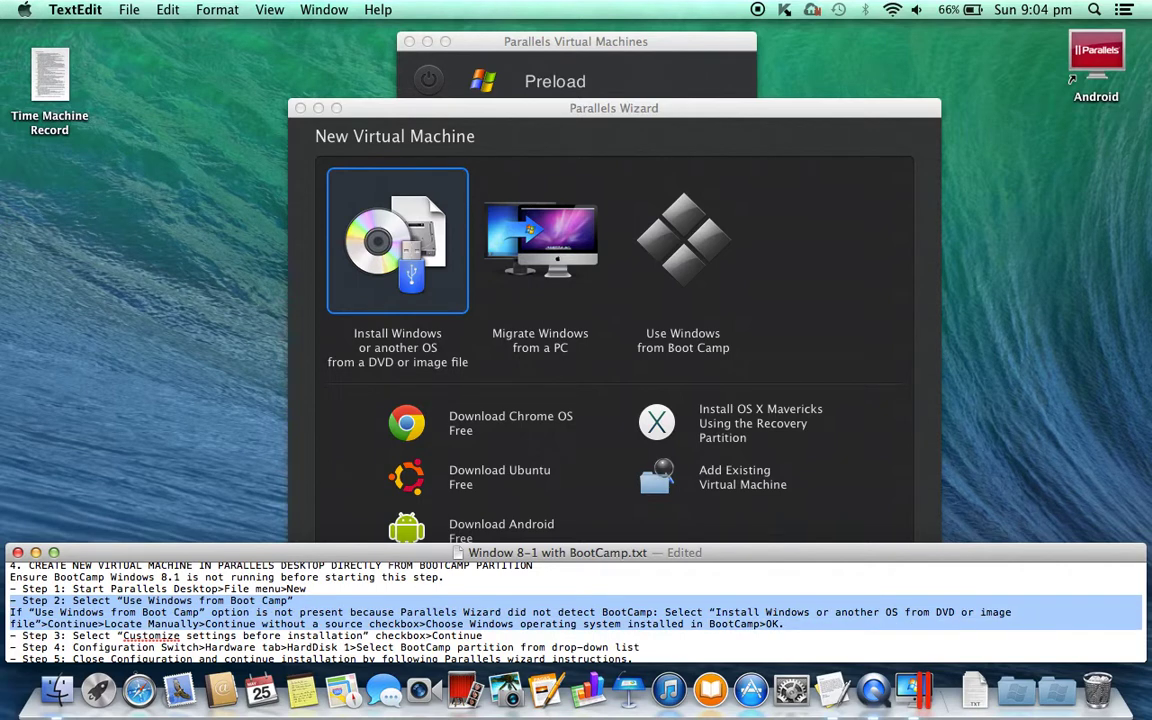
# Choose Use Windows from Boot Camp, tick 'I want to continue' on the reactivation notice, and continue
pyautogui.click(695, 228)
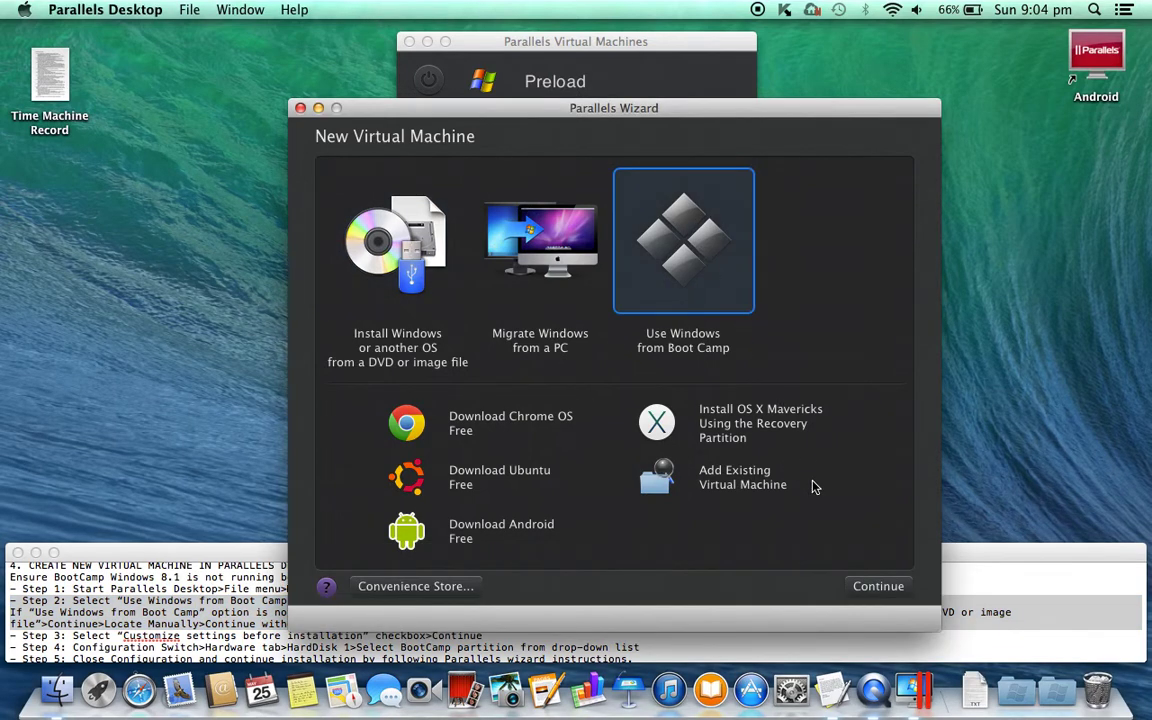
pyautogui.click(870, 587)
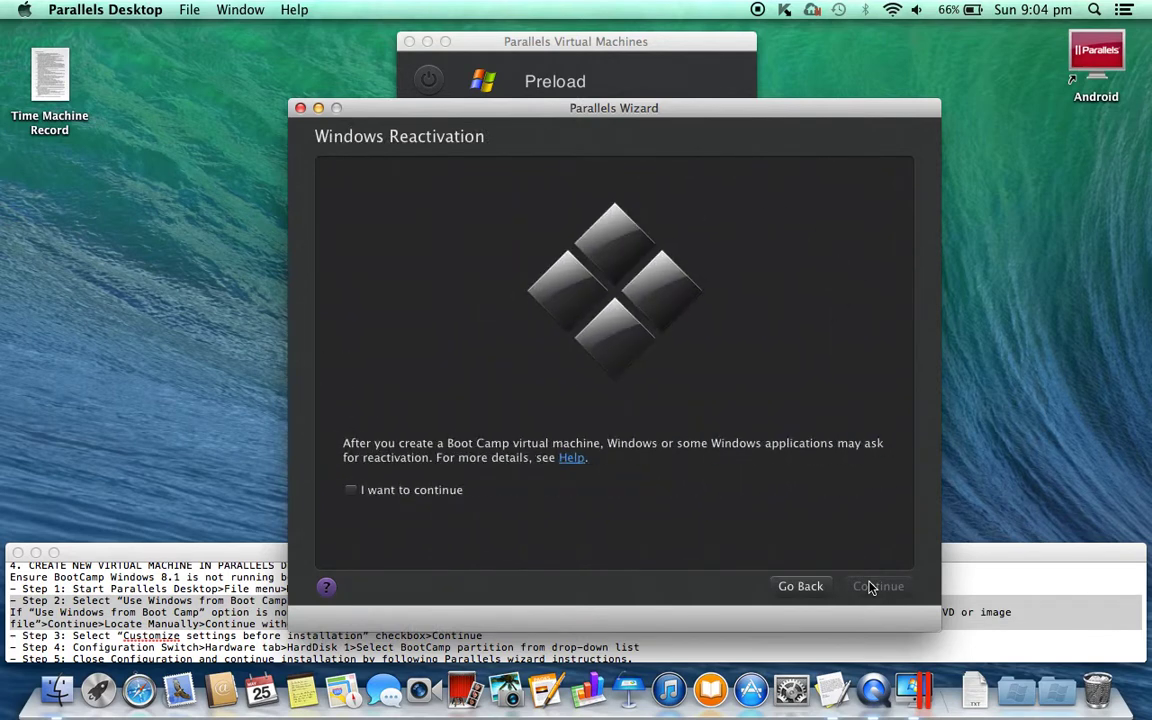
pyautogui.click(352, 491)
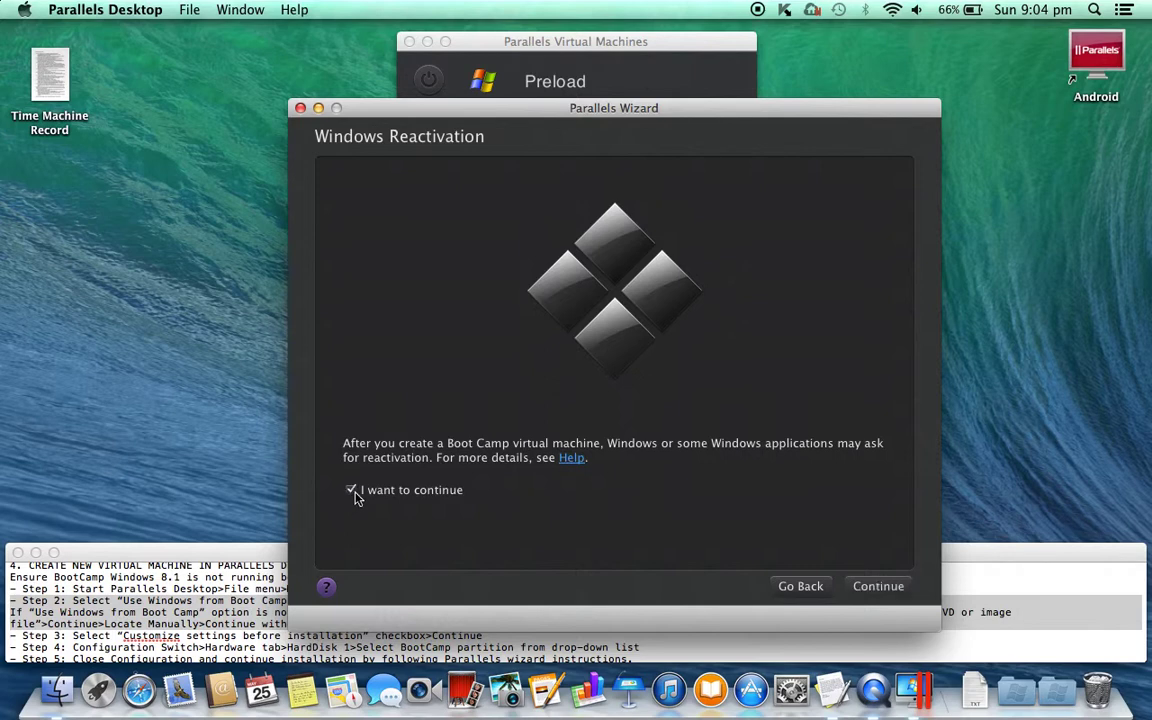
pyautogui.click(870, 589)
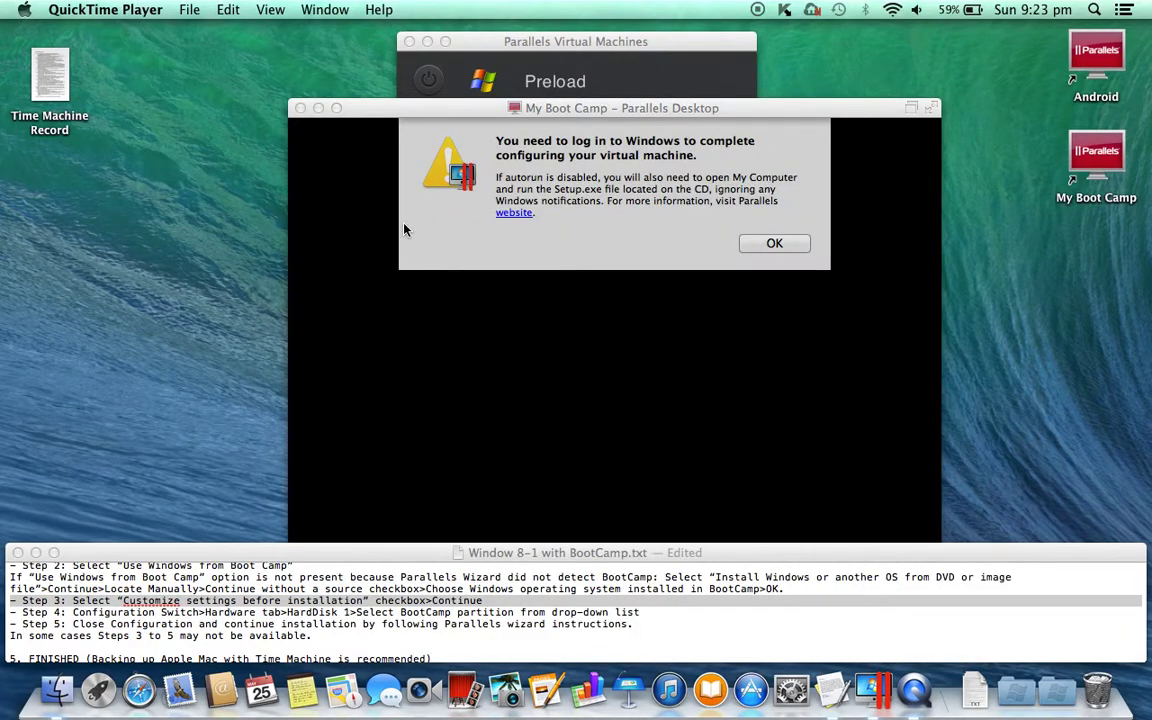
# Dismiss My Boot Camp's login notice, the successfully configured message and the Boot Camp reactivation warning
pyautogui.click(486, 110)
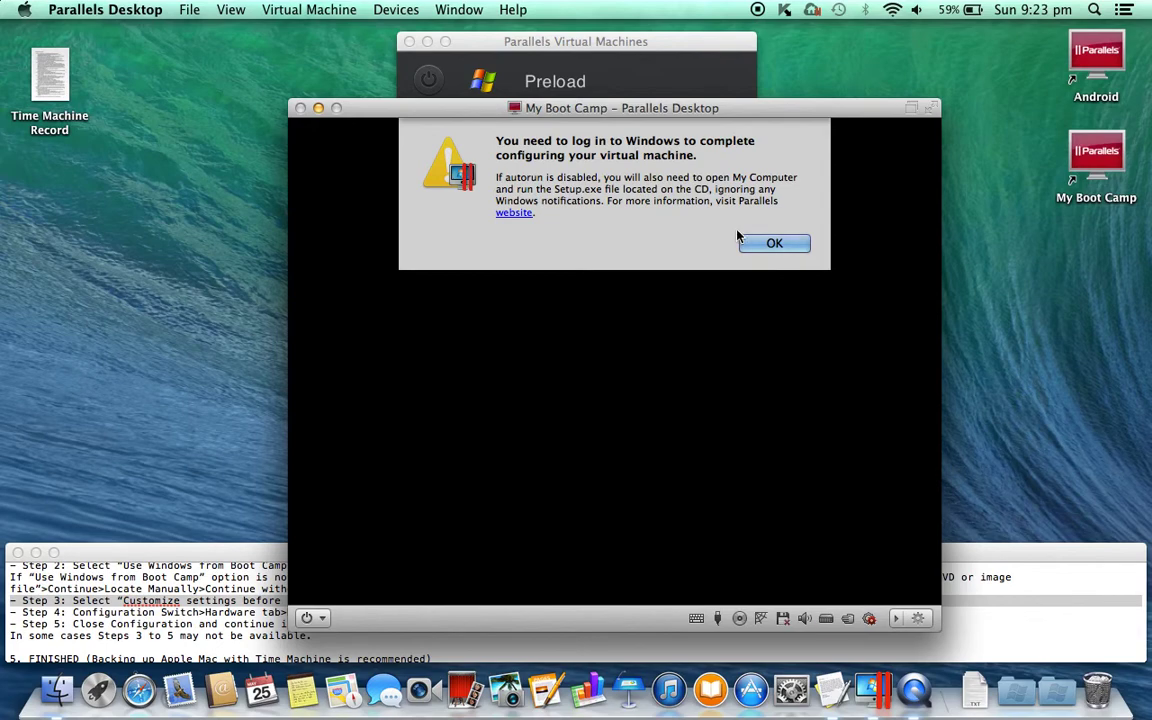
pyautogui.click(772, 244)
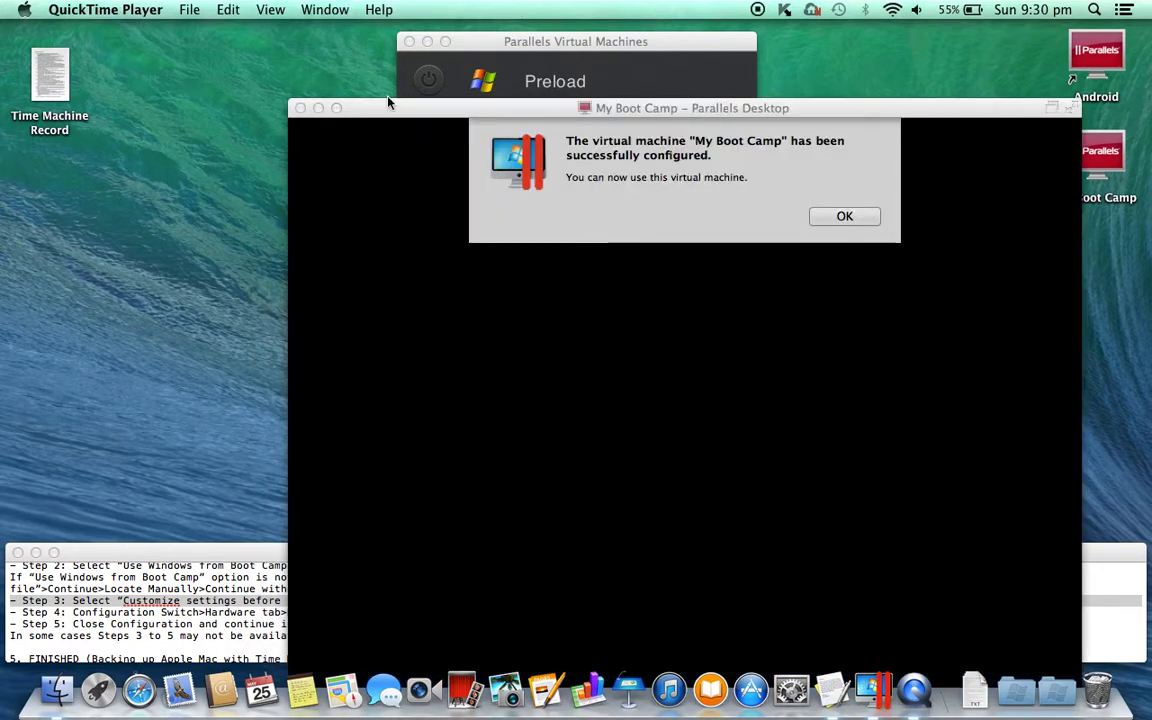
pyautogui.click(838, 217)
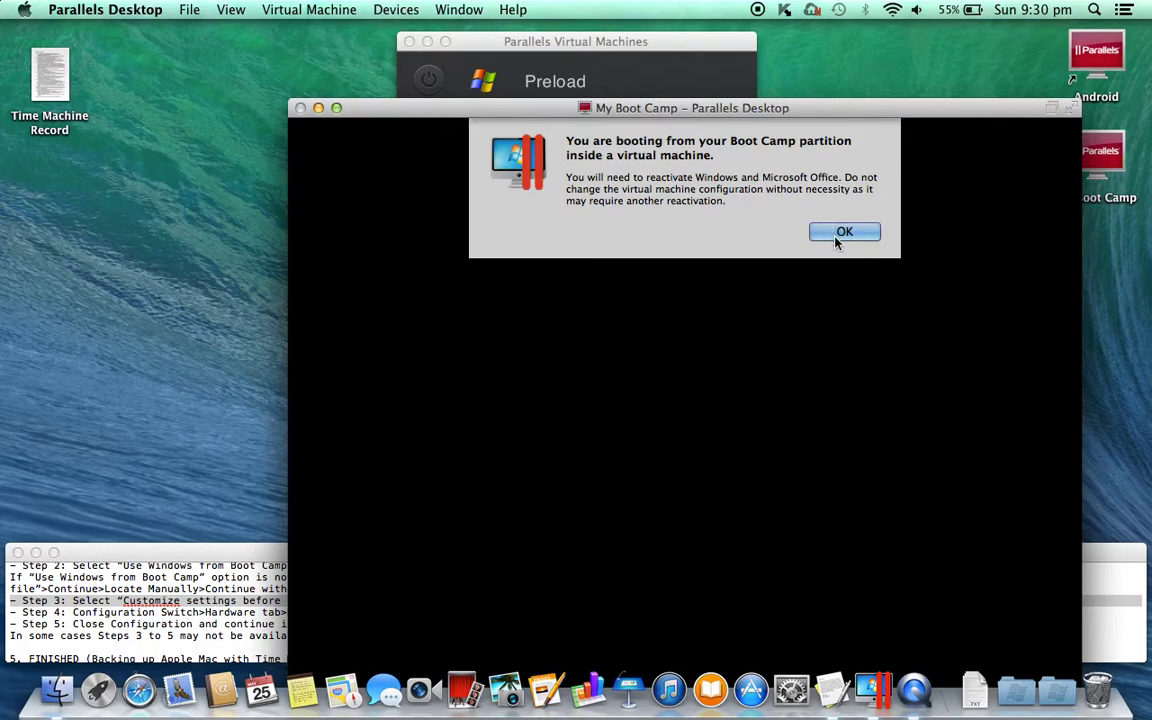
pyautogui.click(838, 238)
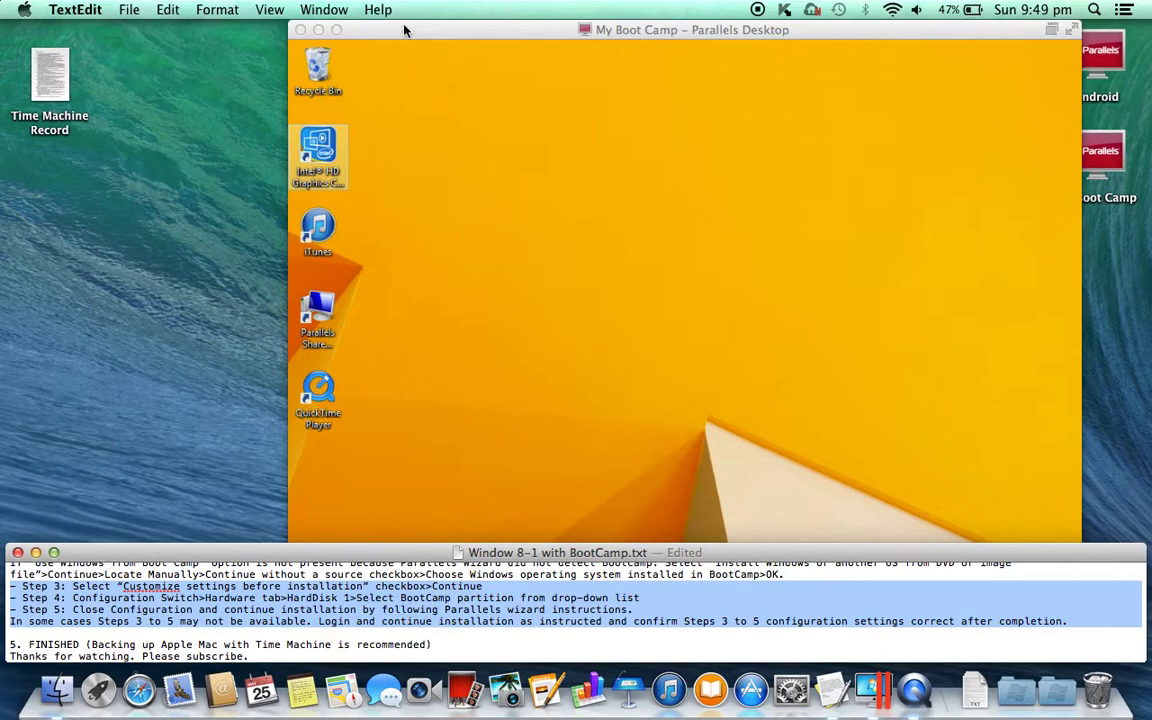
# Minimize the running VM window and open My Boot Camp's configuration from the list
pyautogui.click(364, 24)
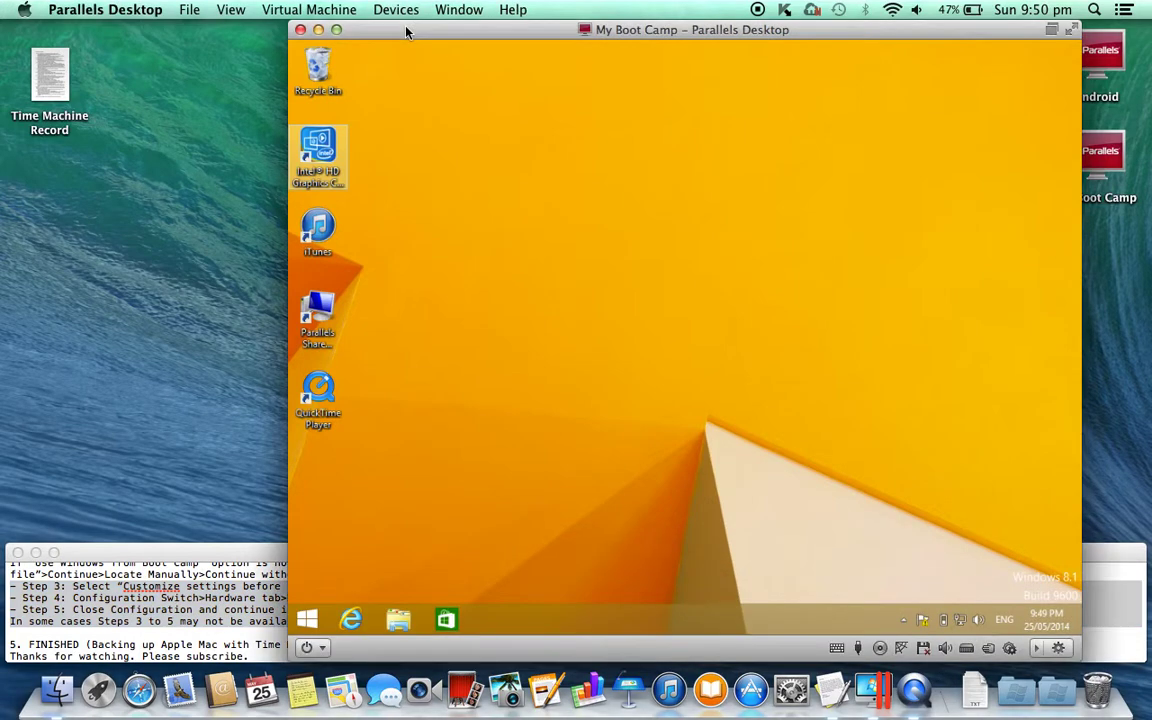
pyautogui.click(318, 30)
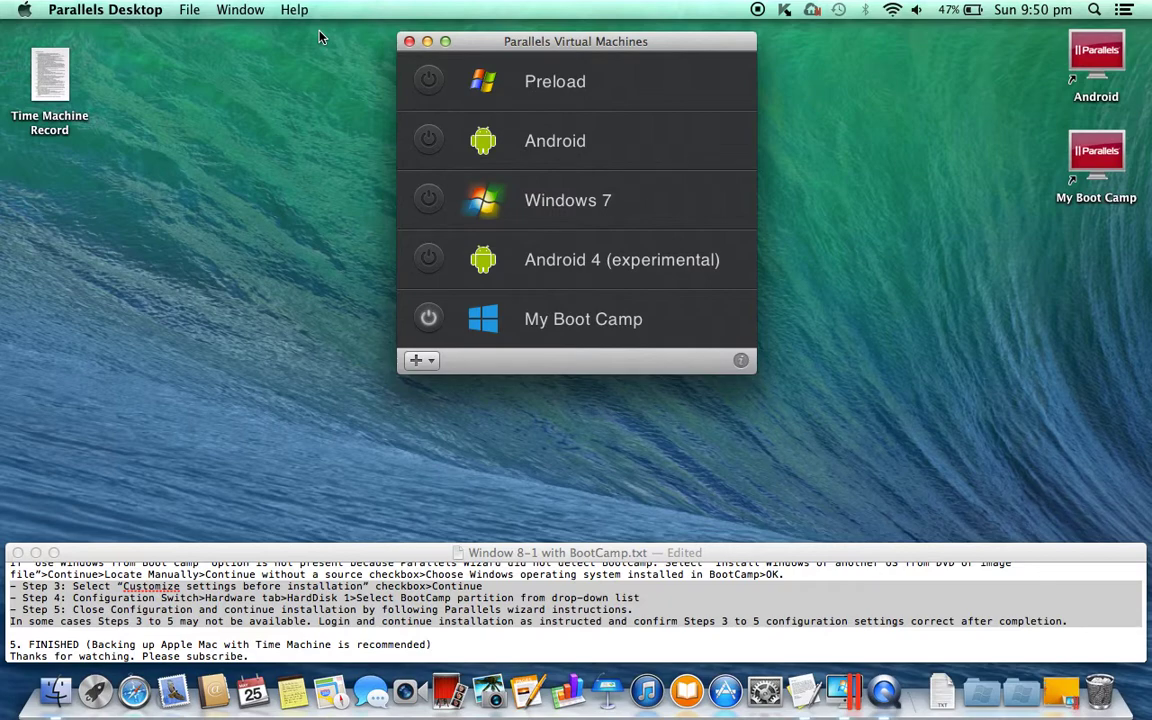
pyautogui.rightClick(636, 320)
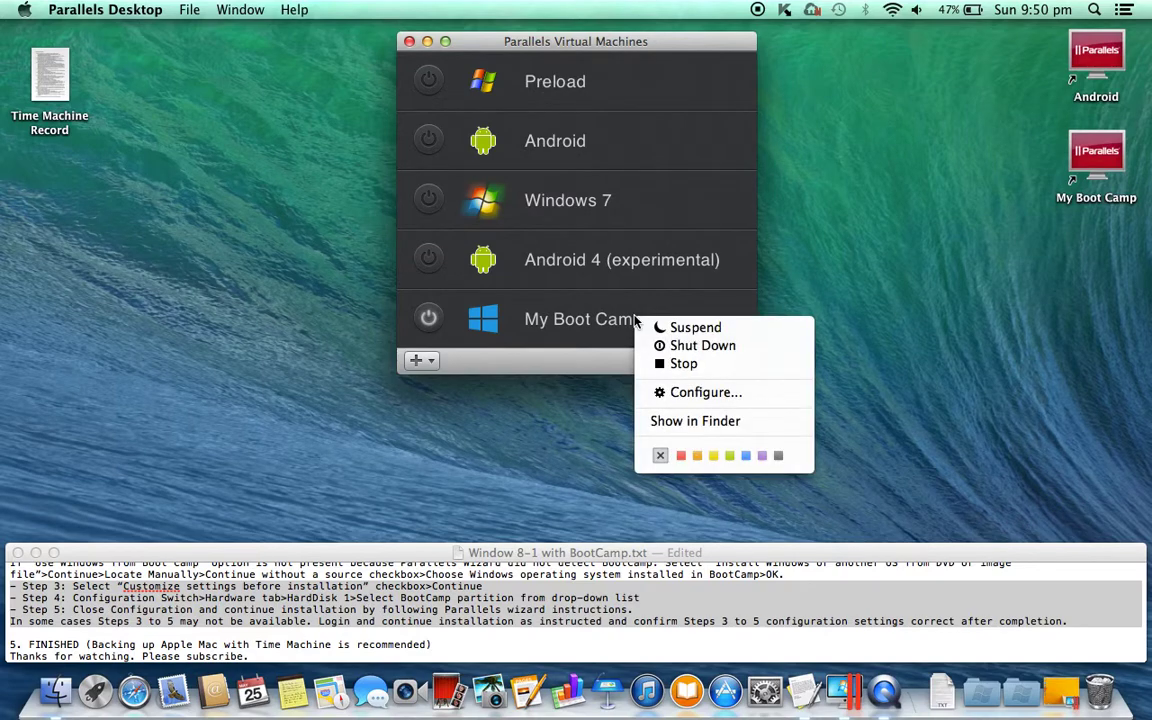
pyautogui.click(703, 393)
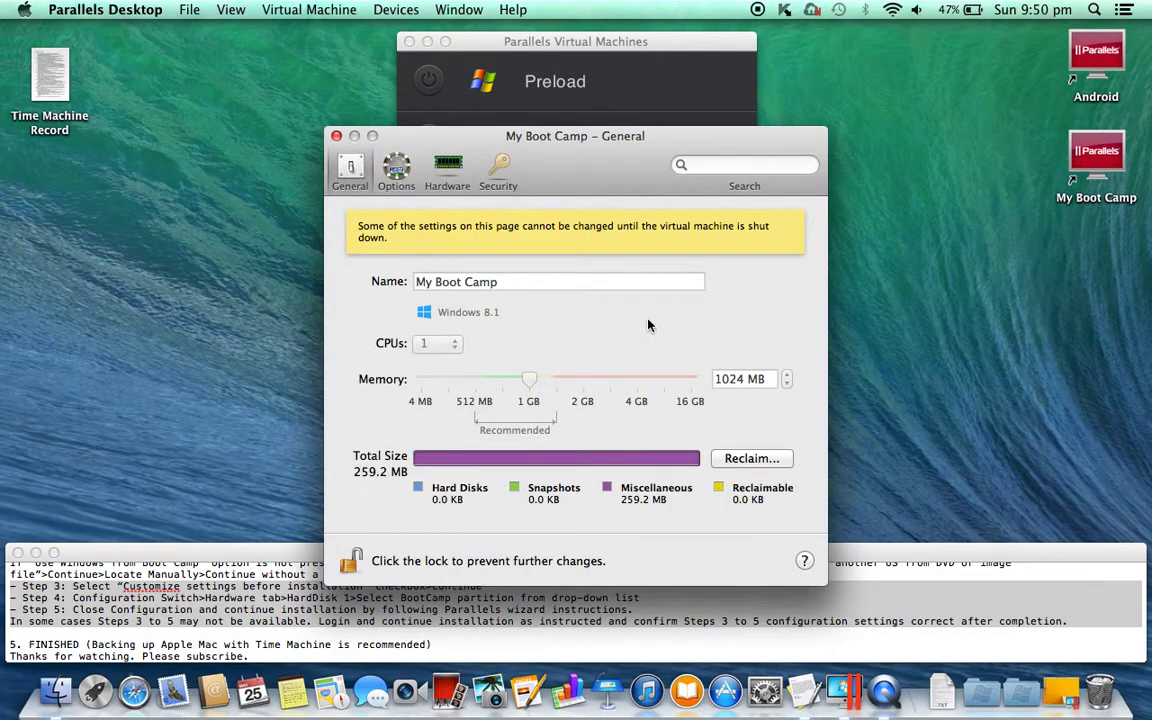
# Confirm Hardware > Hard Disk 1 uses the Boot Camp partition, then close the configuration
pyautogui.click(449, 170)
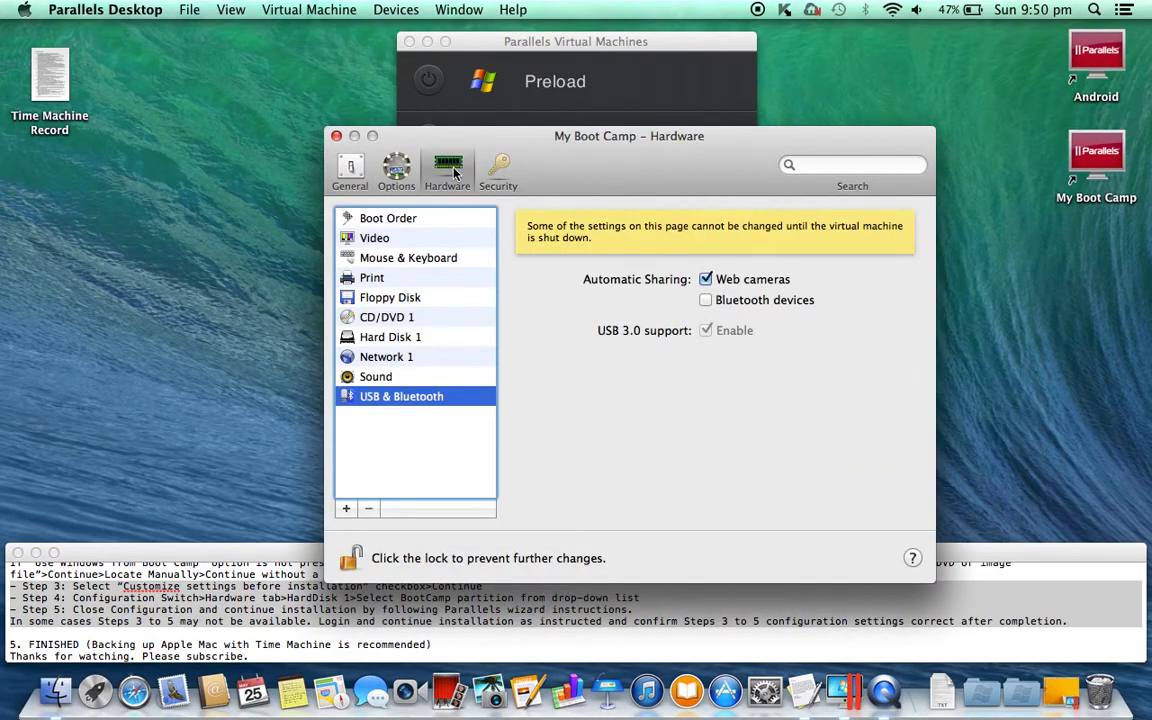
pyautogui.click(421, 338)
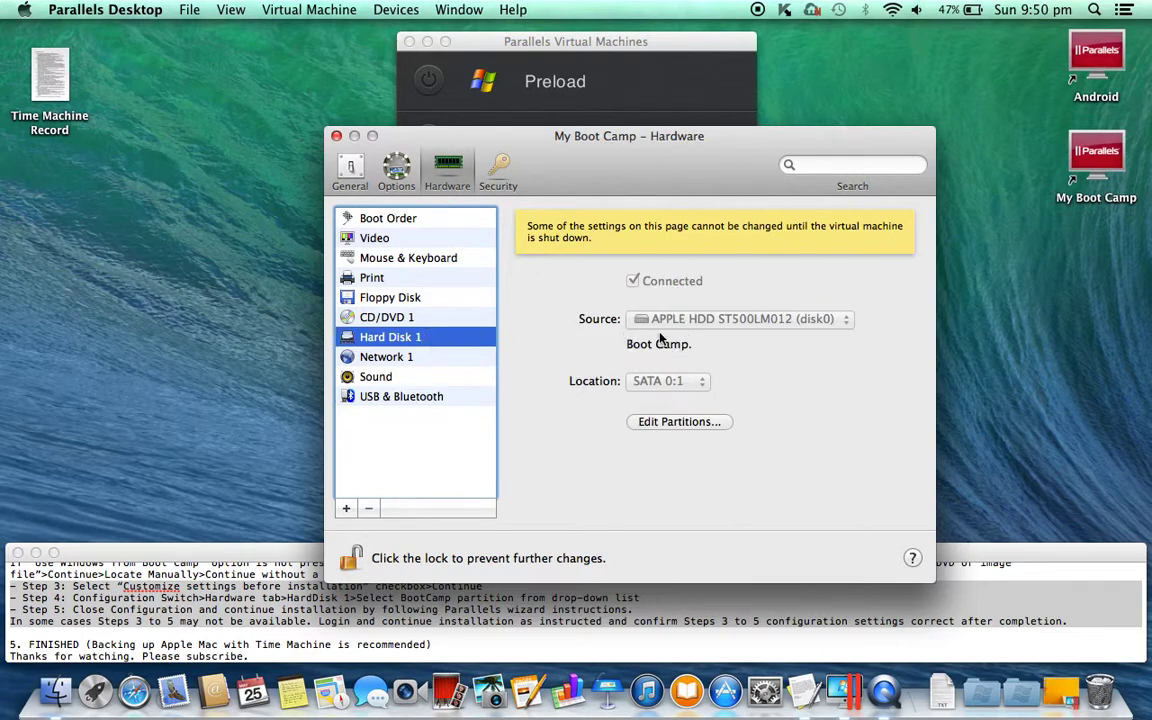
pyautogui.click(337, 137)
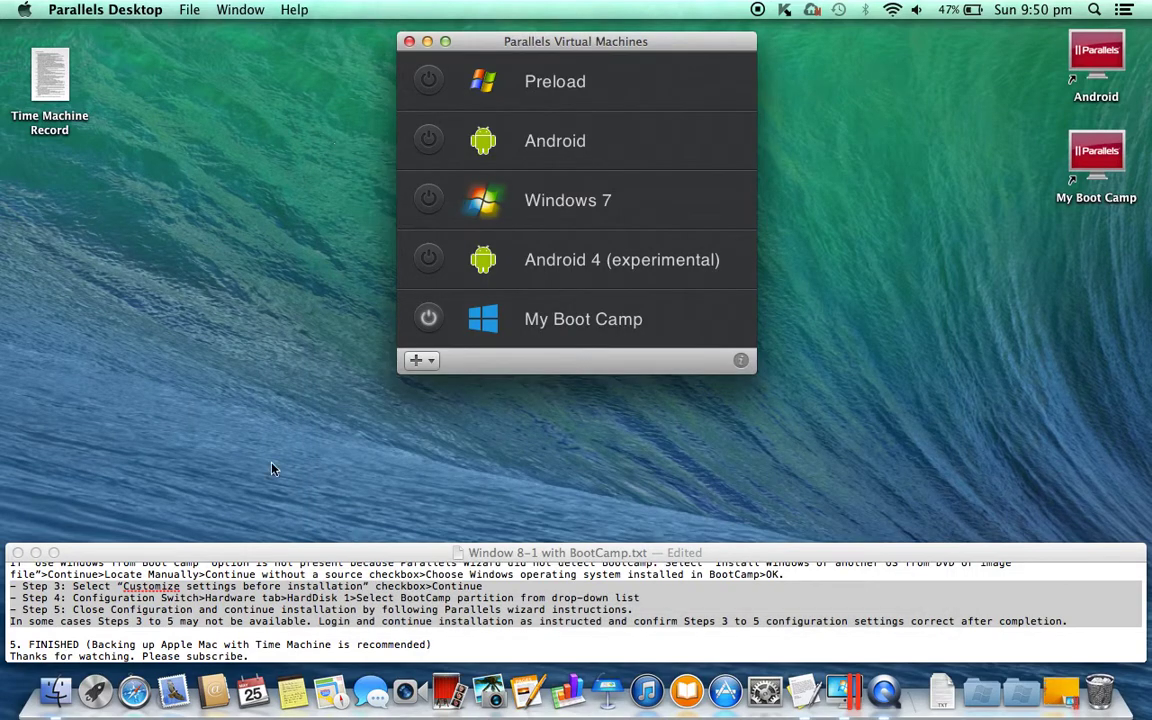
# Select the '5. FINISHED' line and the closing thanks line in TextEdit
pyautogui.click(256, 558)
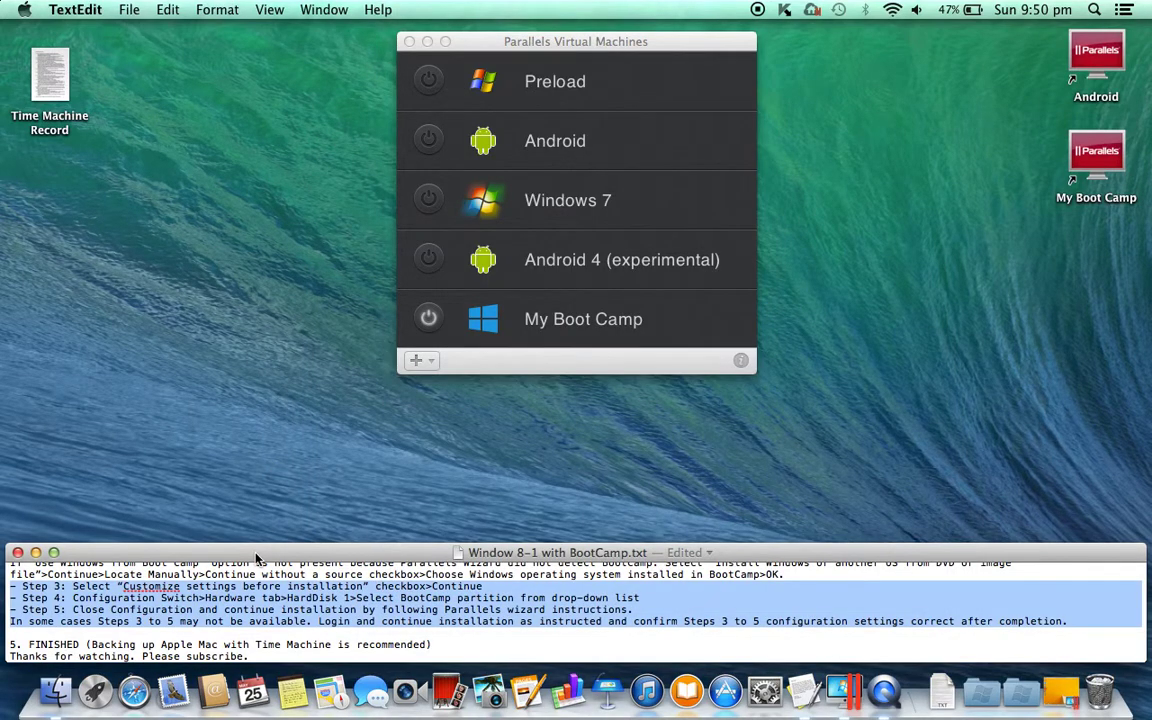
pyautogui.tripleClick(200, 644)
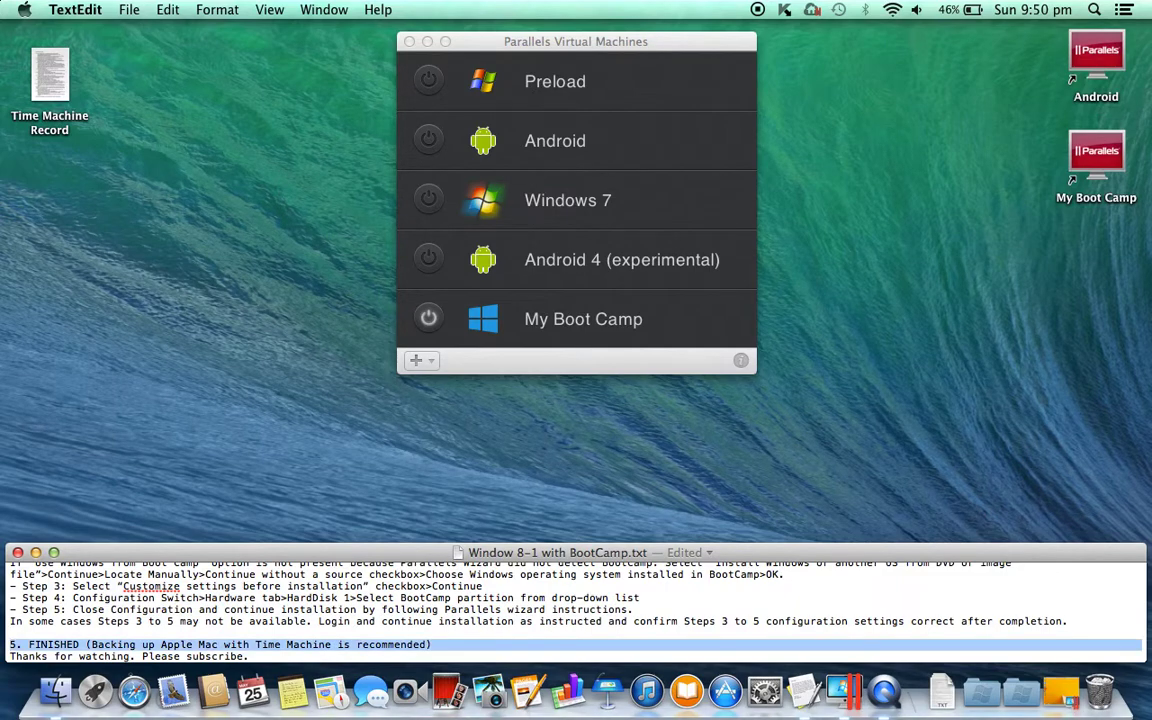
pyautogui.hotkey('shift', 'Down')
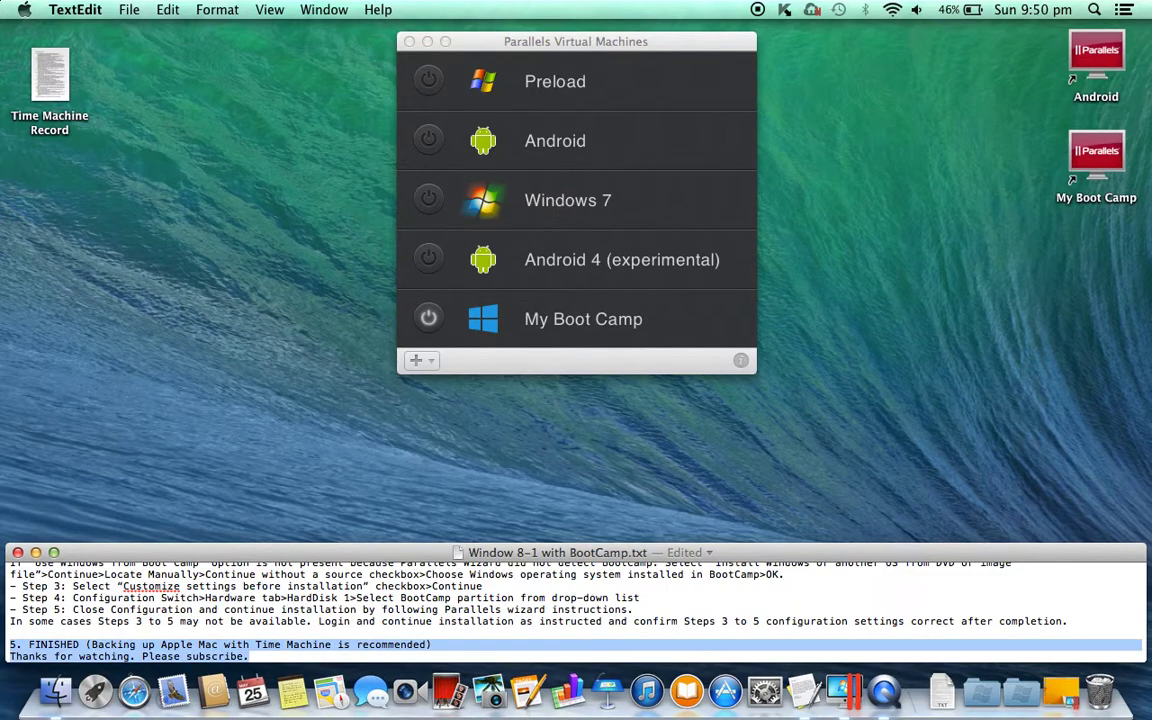